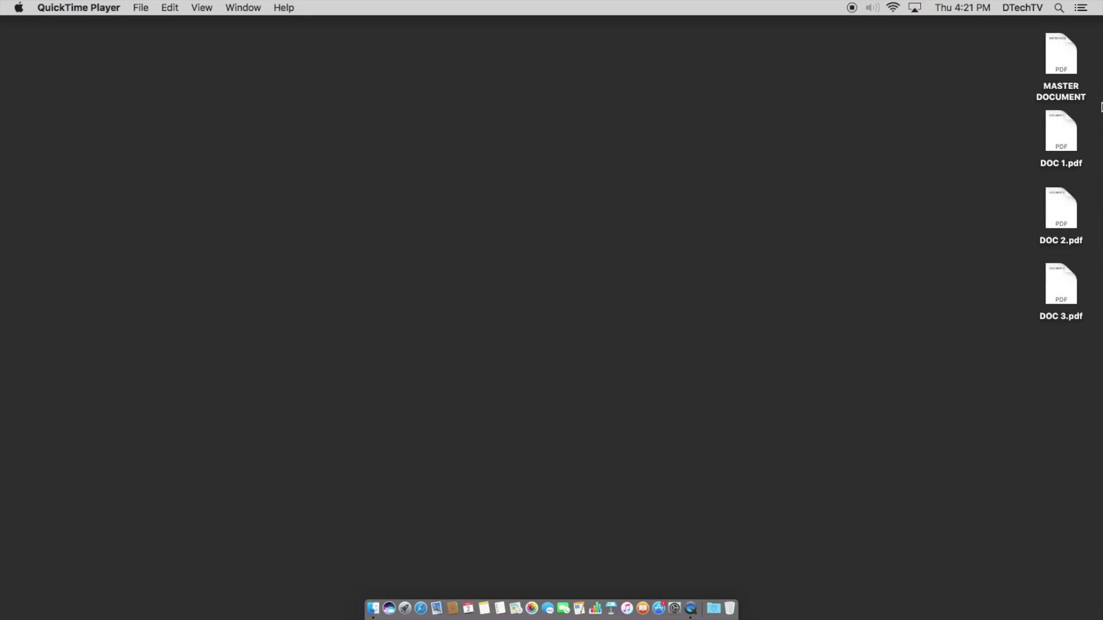
Step: Open MASTER DOCUMENT, DOC 1, DOC 2 and DOC 3 to view them, then close all four
double_click(1060, 55)
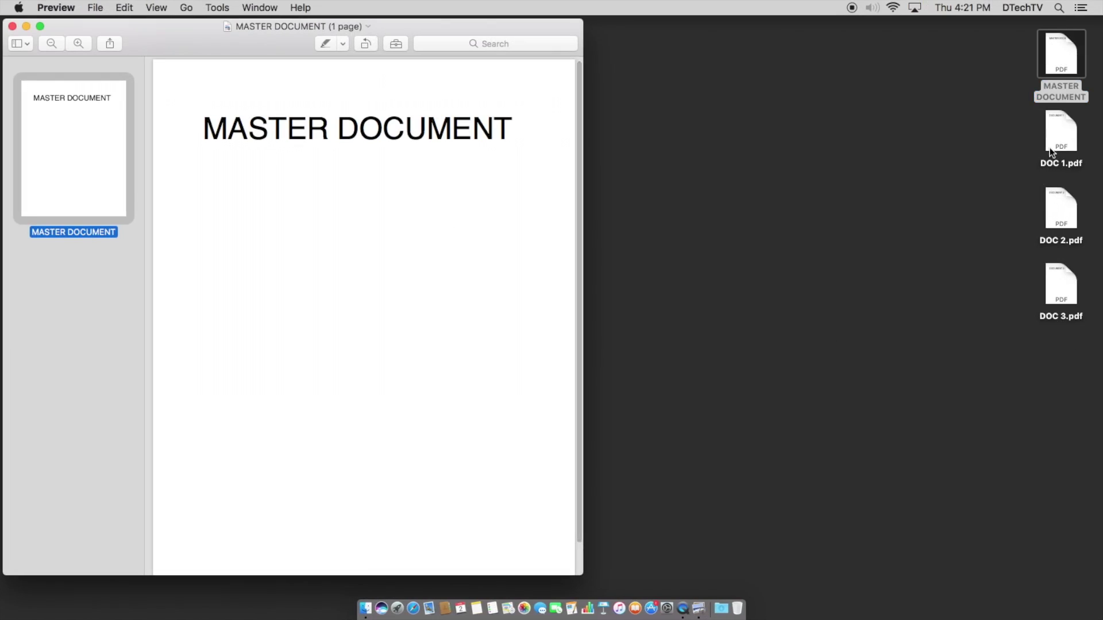
double_click(1053, 150)
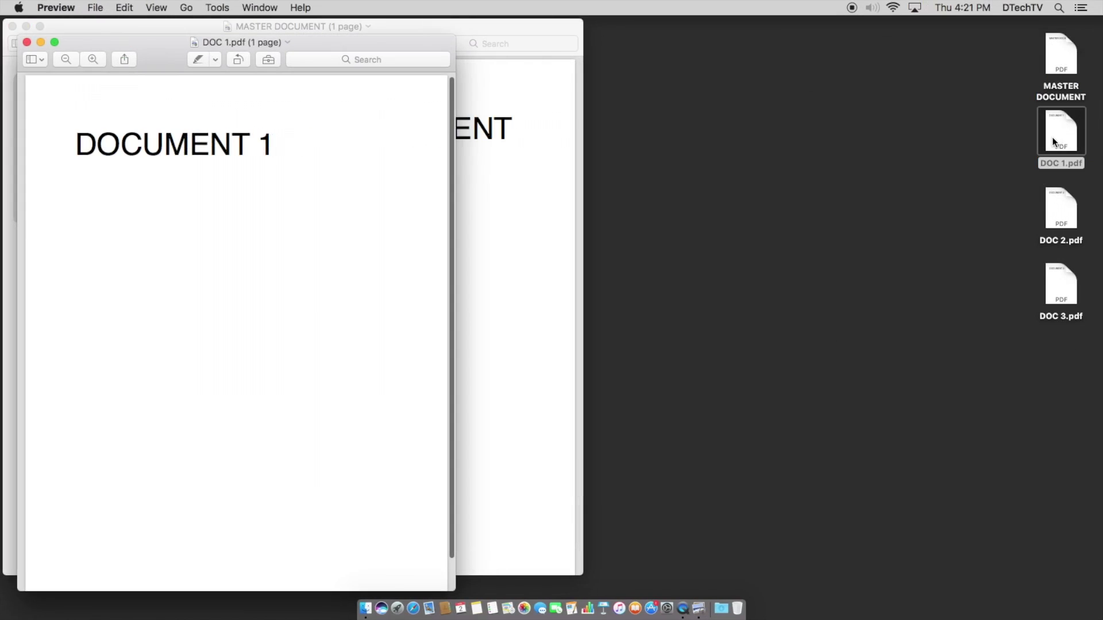
double_click(1060, 195)
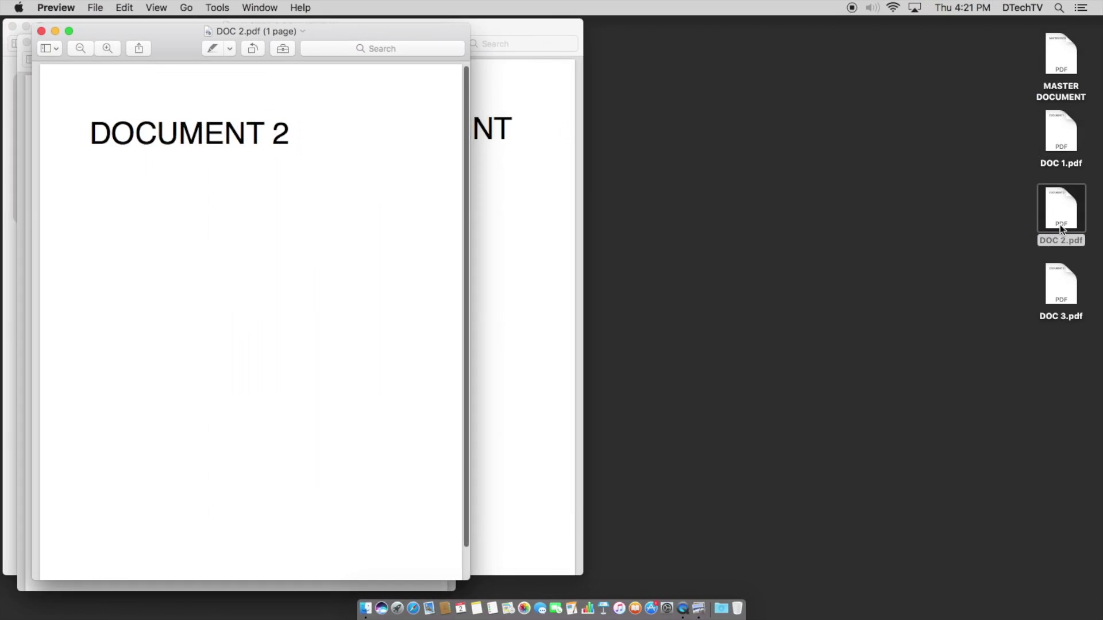
double_click(1061, 286)
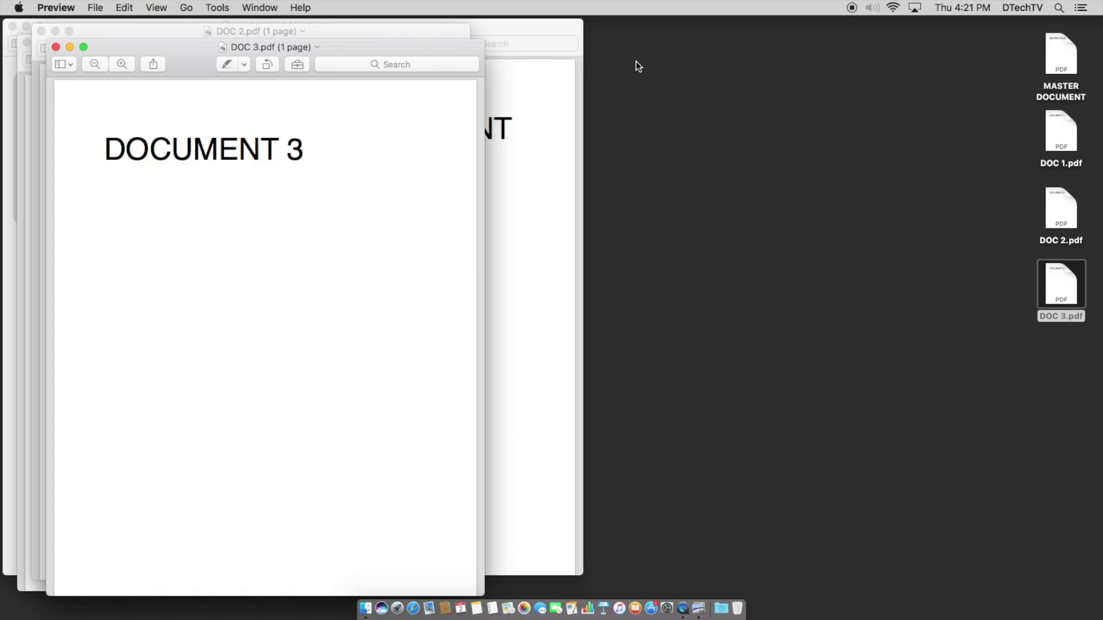
left_click(56, 47)
left_click(41, 32)
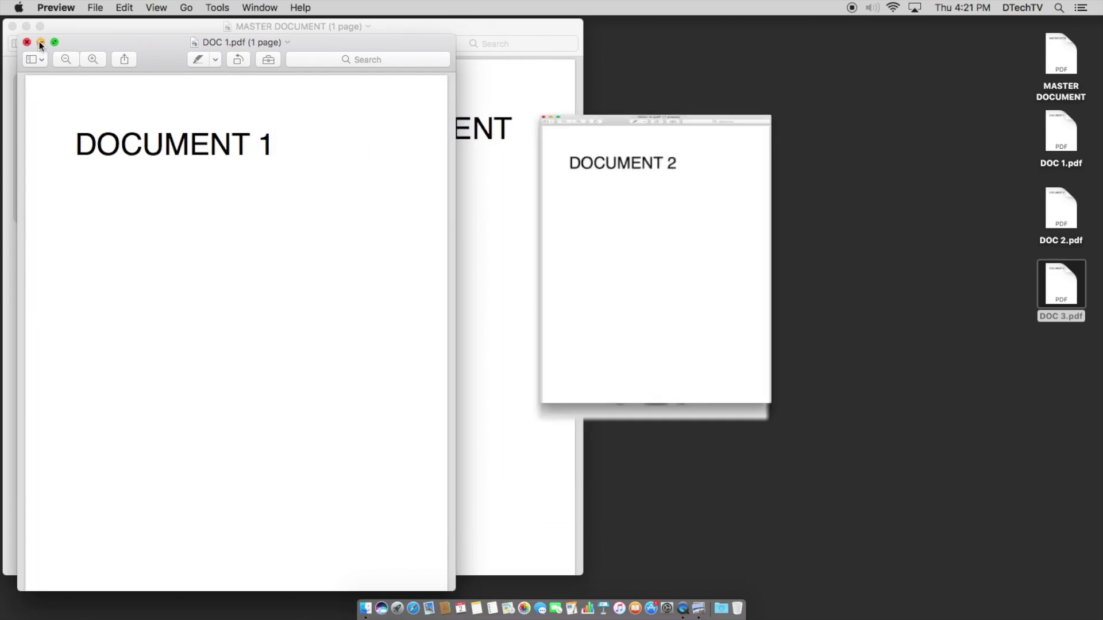
left_click(27, 41)
left_click(11, 26)
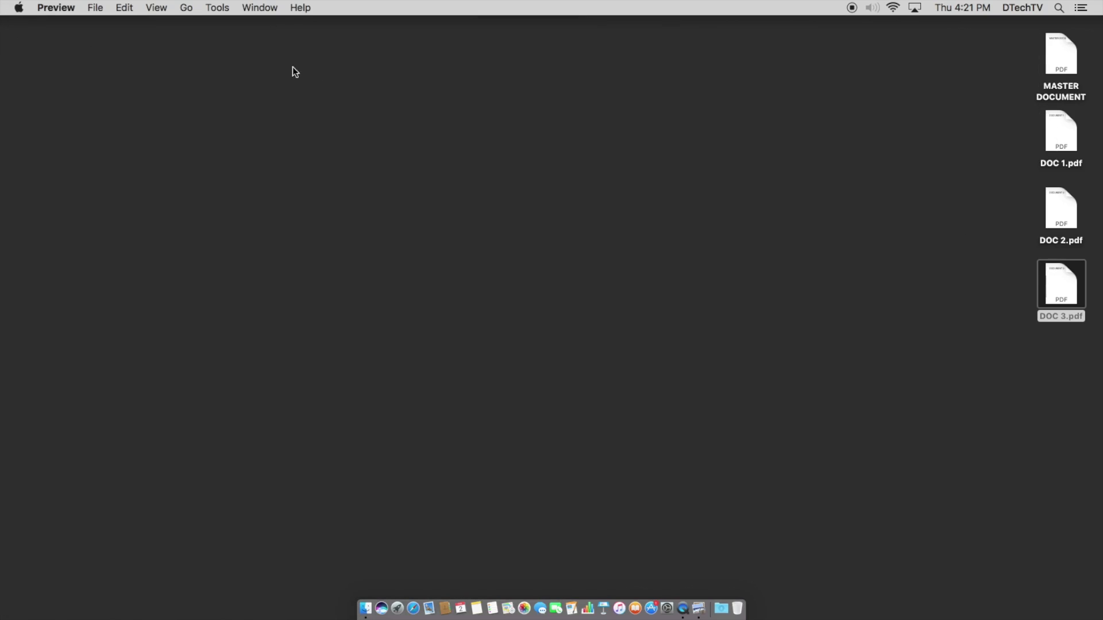
Step: Reopen MASTER DOCUMENT alone, shift its window right, and set the sidebar to show Thumbnails
double_click(1055, 48)
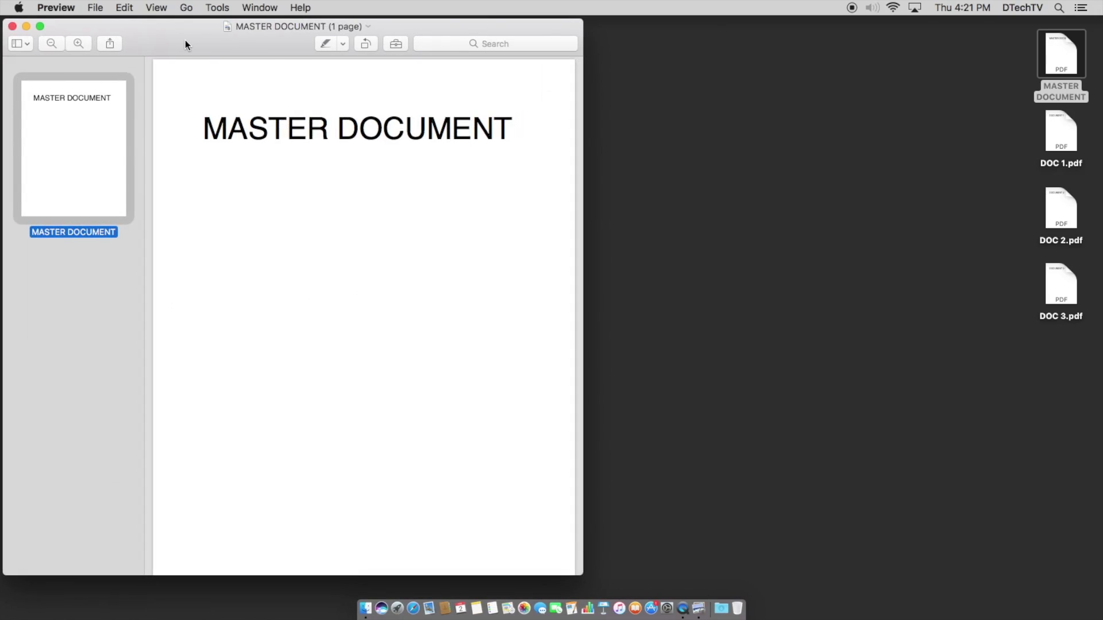
left_click_drag(185, 39, 328, 37)
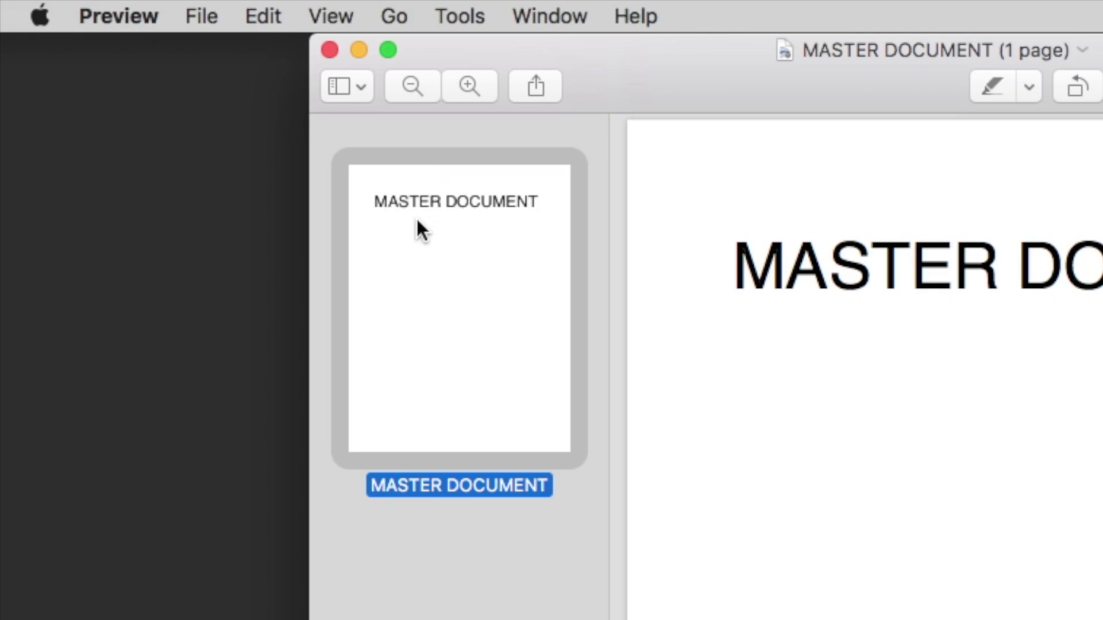
left_click(359, 85)
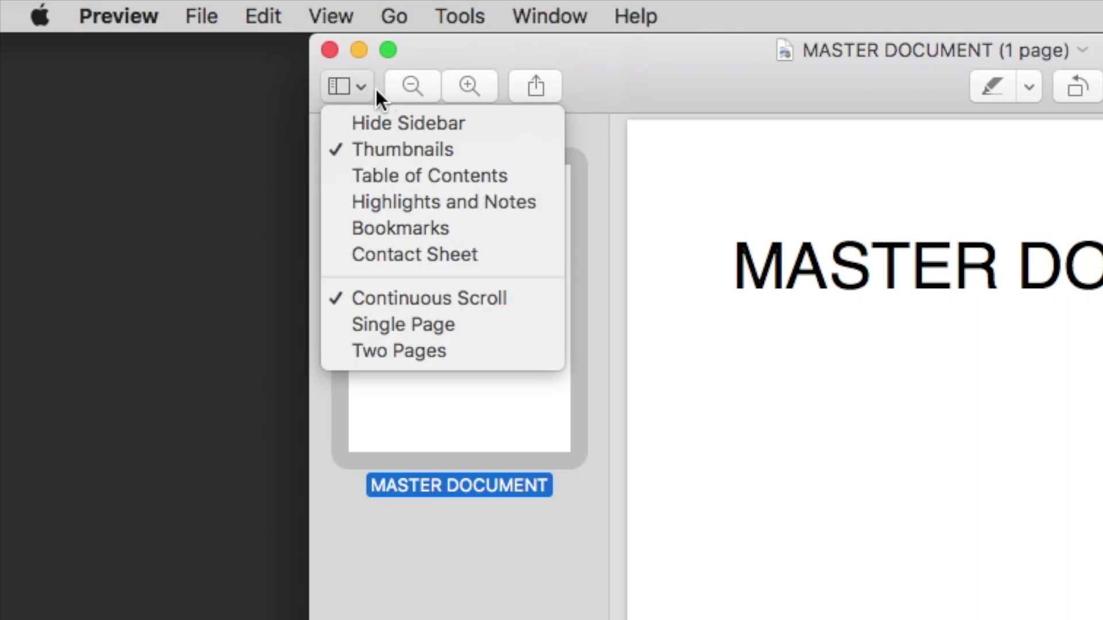
left_click(392, 122)
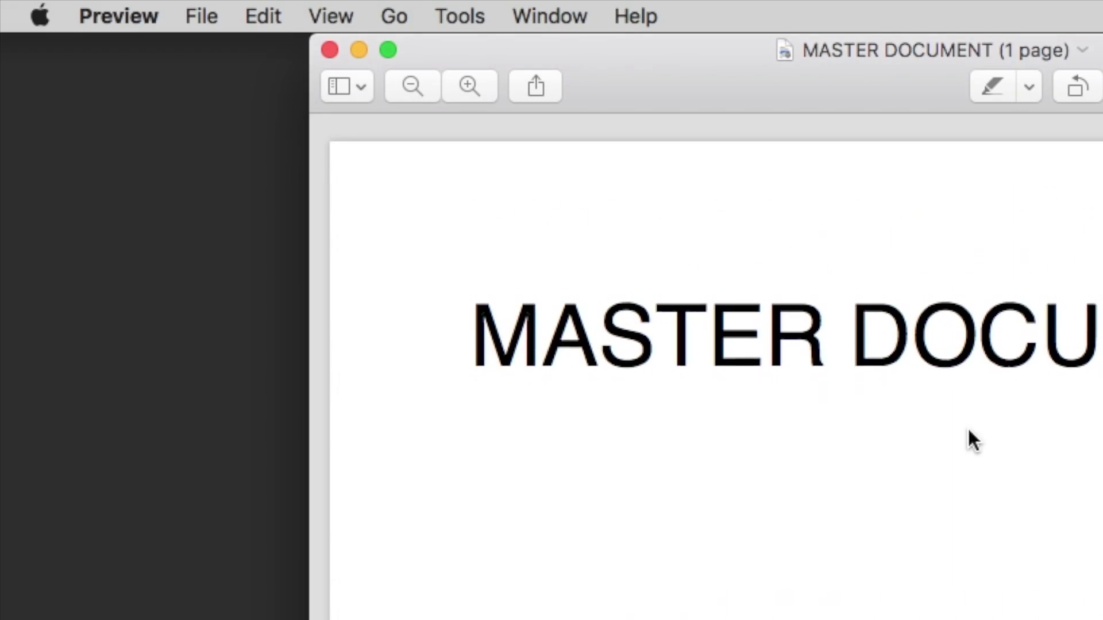
left_click(345, 87)
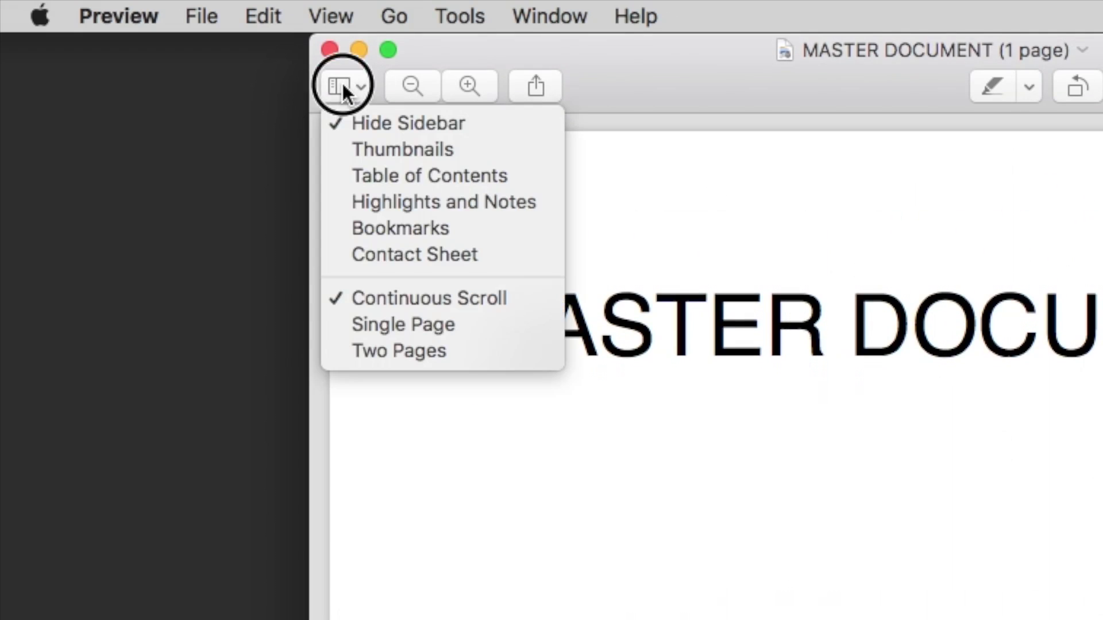
left_click(357, 149)
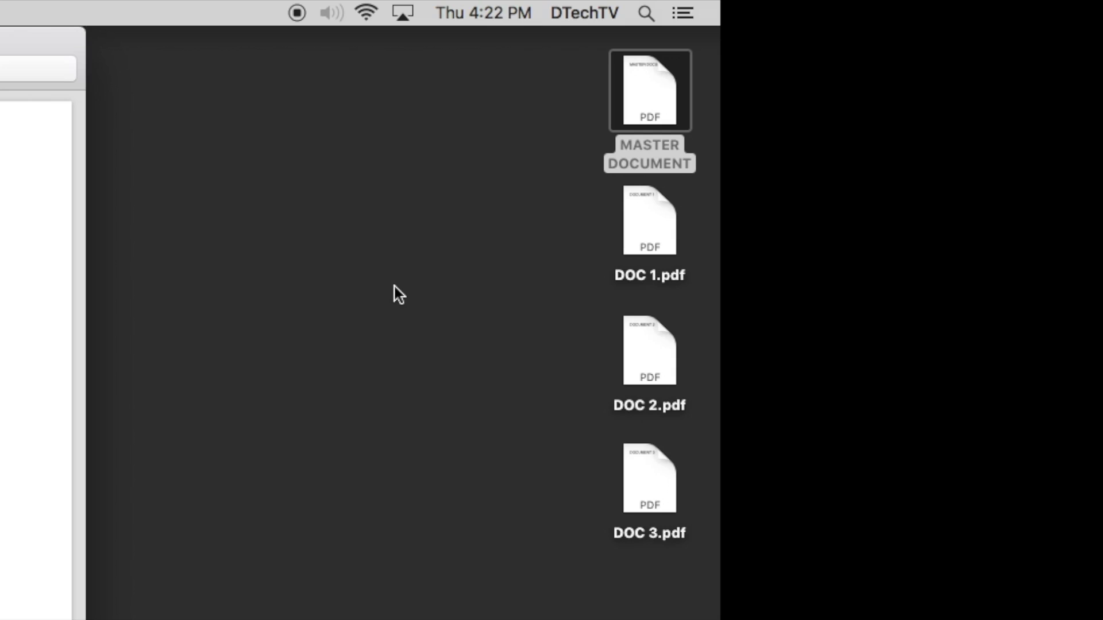
Step: Drag DOC 1, DOC 2 and DOC 3 from the desktop into MASTER DOCUMENT as pages after its title page
left_click(1026, 140)
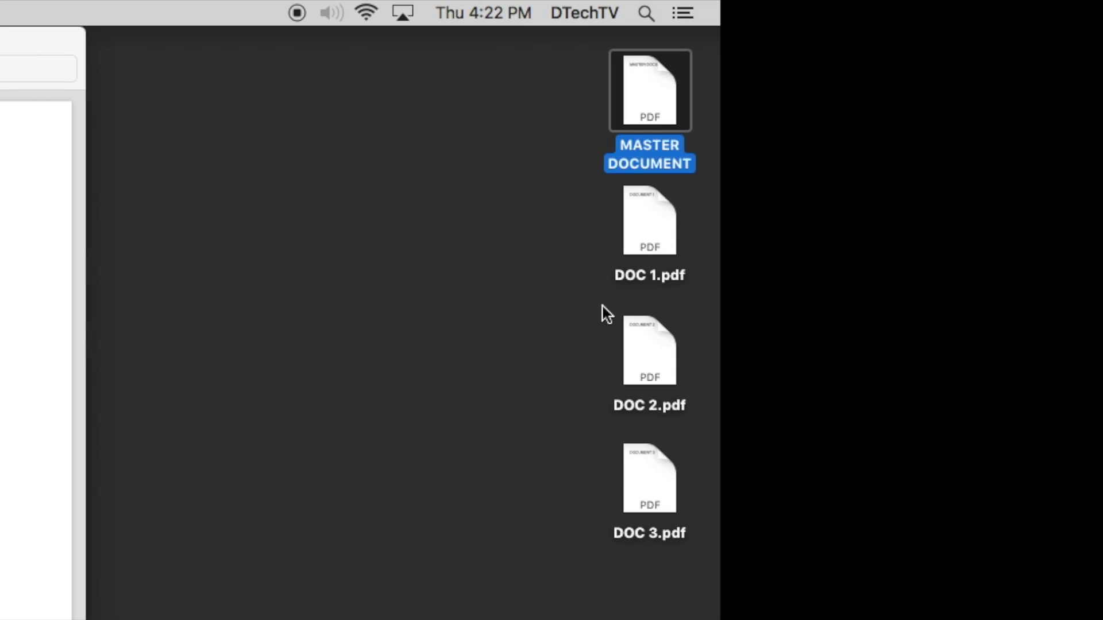
left_click_drag(602, 220, 683, 526)
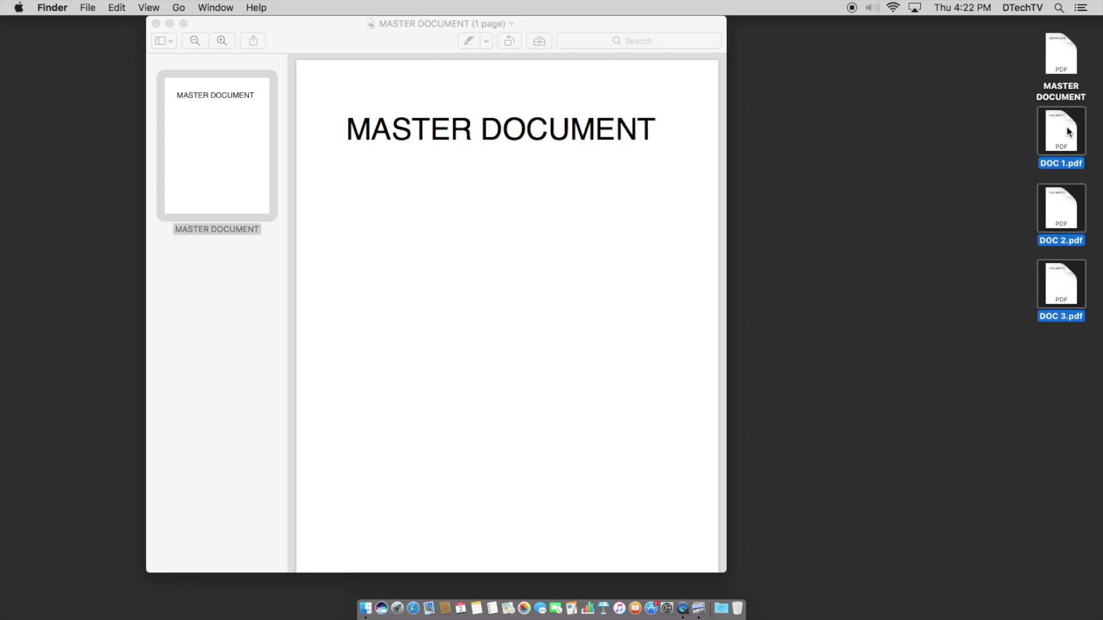
left_click_drag(665, 220, 0, 405)
left_click_drag(584, 240, 227, 157)
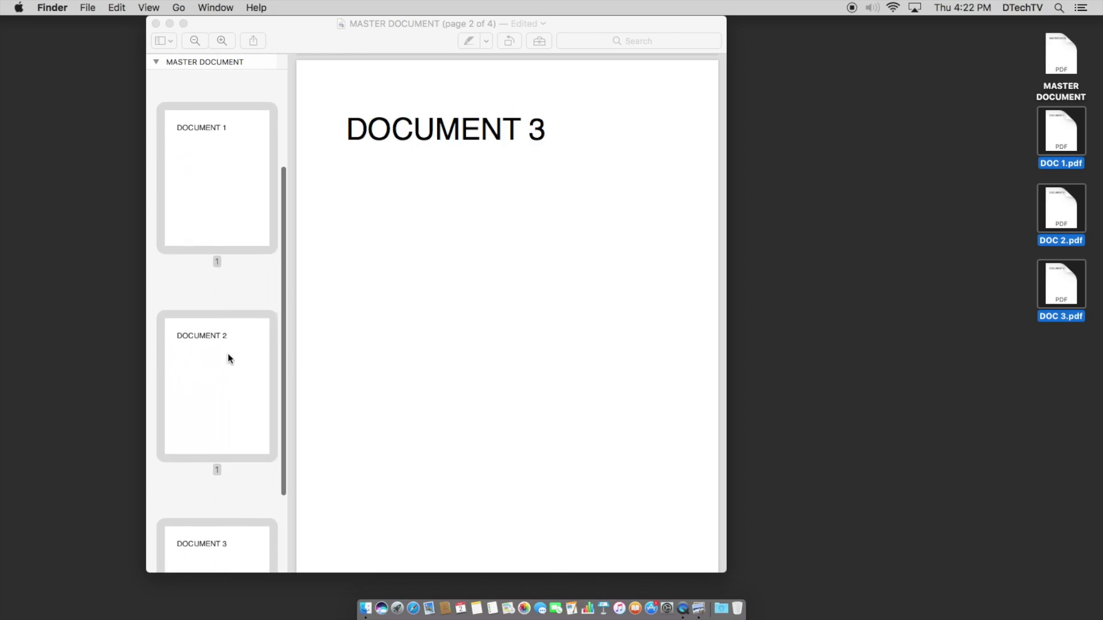
scroll(228, 353, "down", 3)
left_click_drag(228, 353, 228, 353)
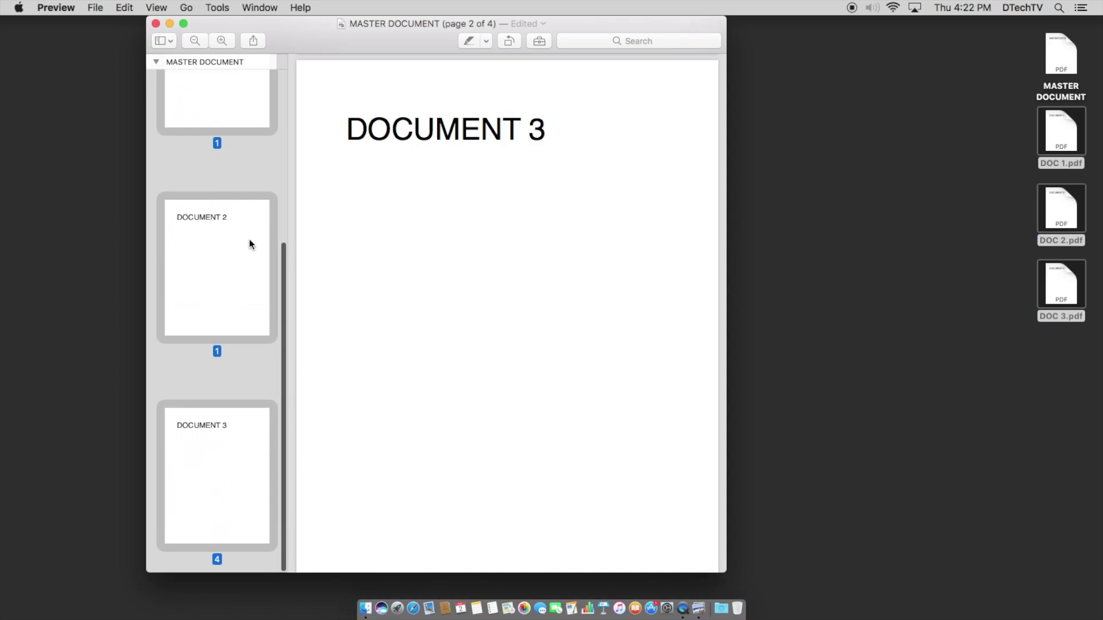
scroll(248, 311, "up", 6)
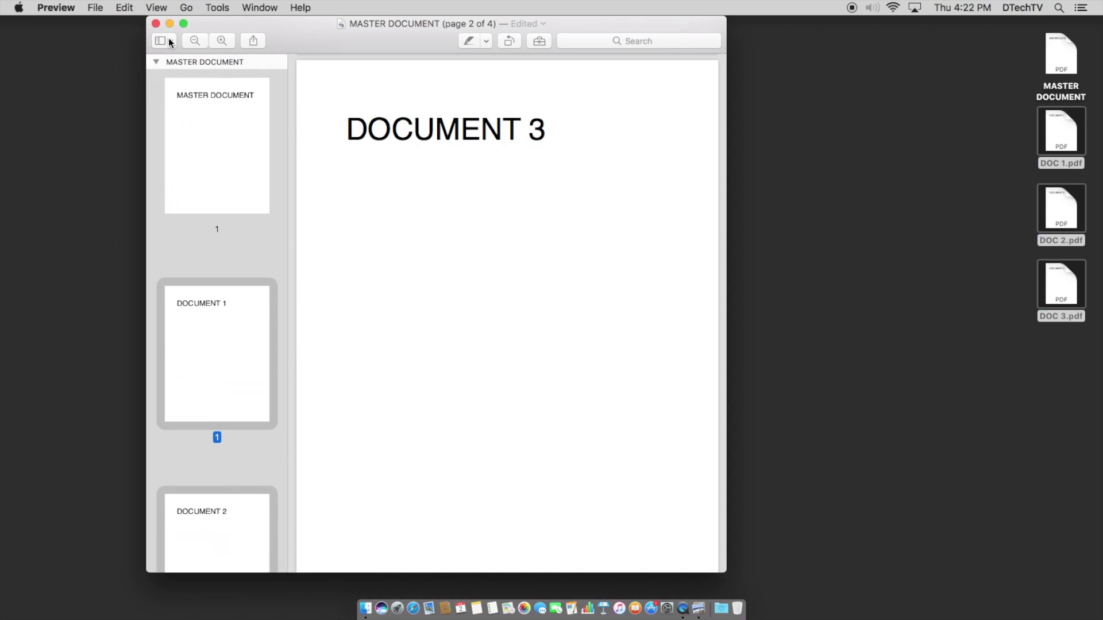
Step: Close the MASTER DOCUMENT window and page its desktop icon preview forward twice to DOCUMENT 2
left_click(155, 24)
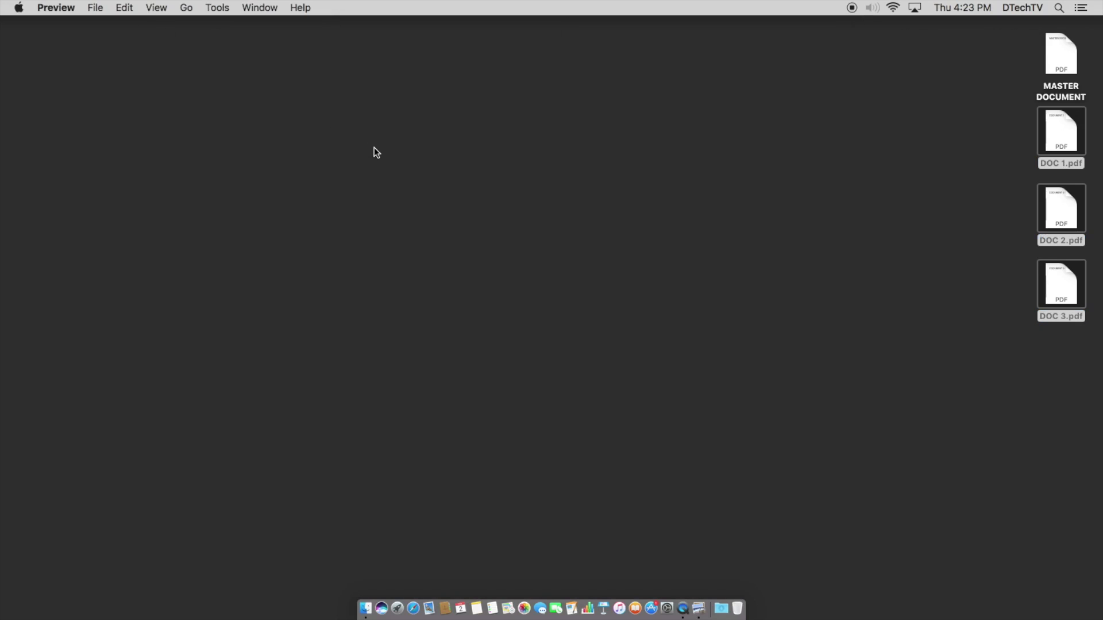
mouse_move(1068, 55)
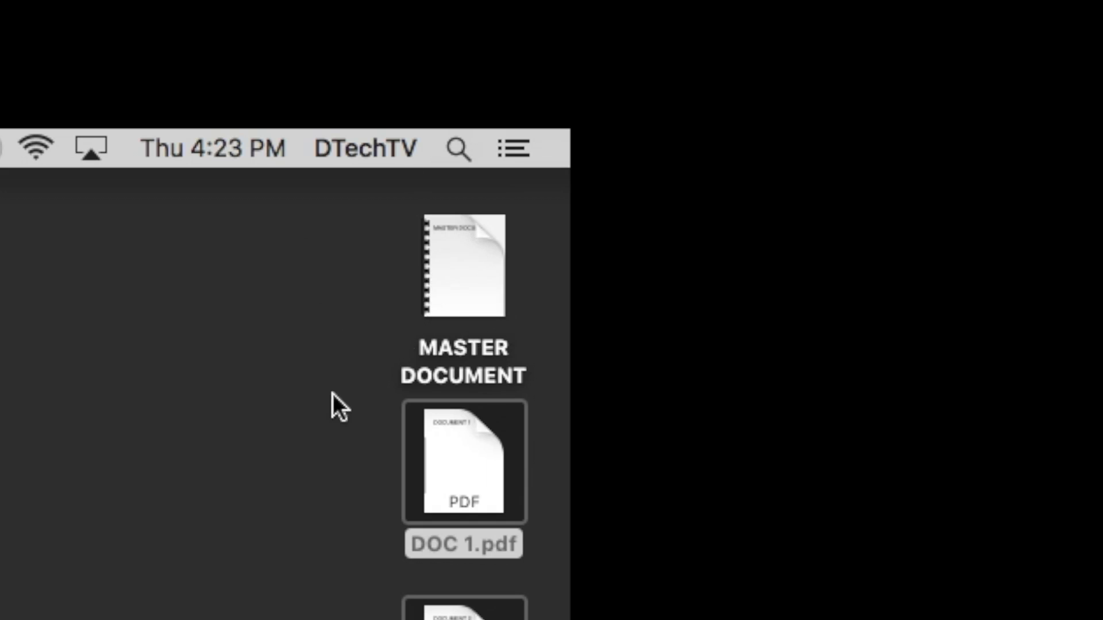
mouse_move(499, 286)
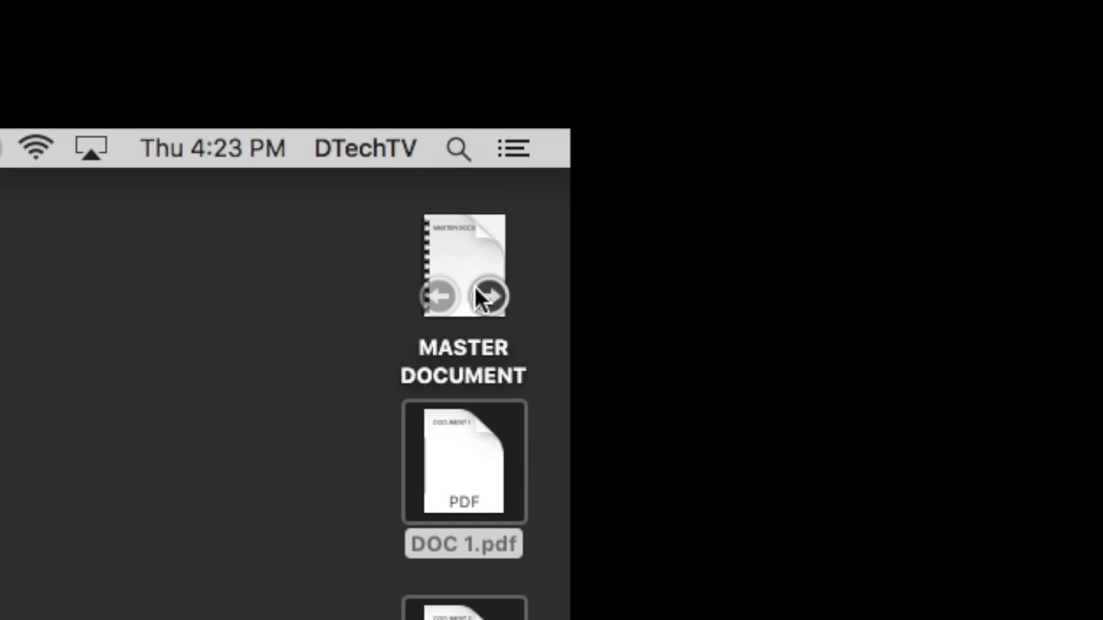
left_click(491, 296)
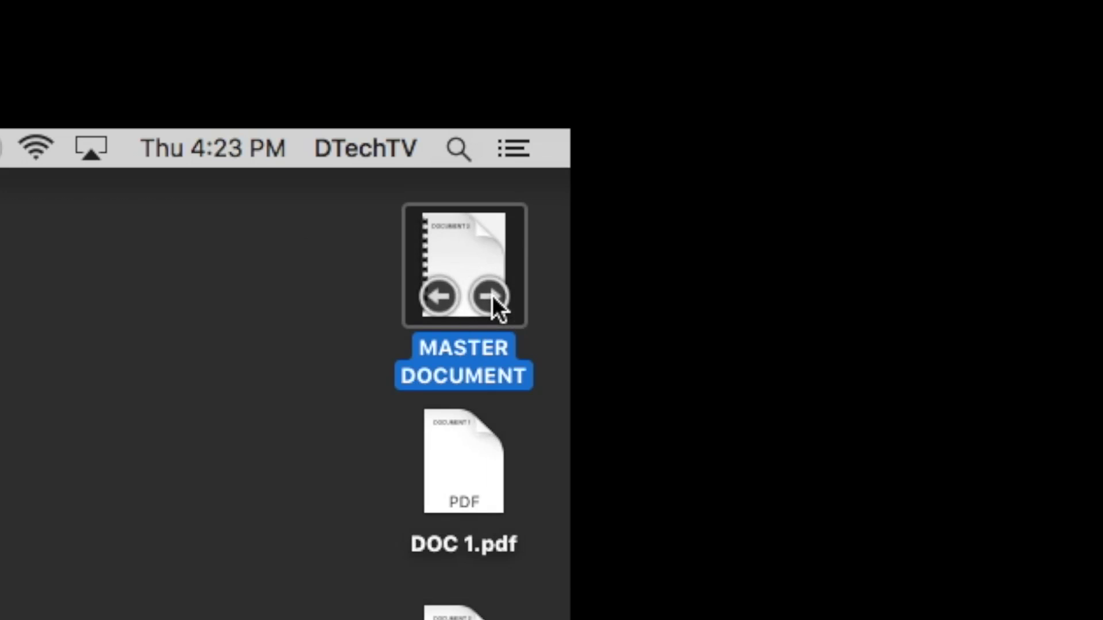
left_click(485, 291)
Step: Reopen MASTER DOCUMENT and move the DOCUMENT 3 page to second place and DOCUMENT 2 to third
double_click(460, 243)
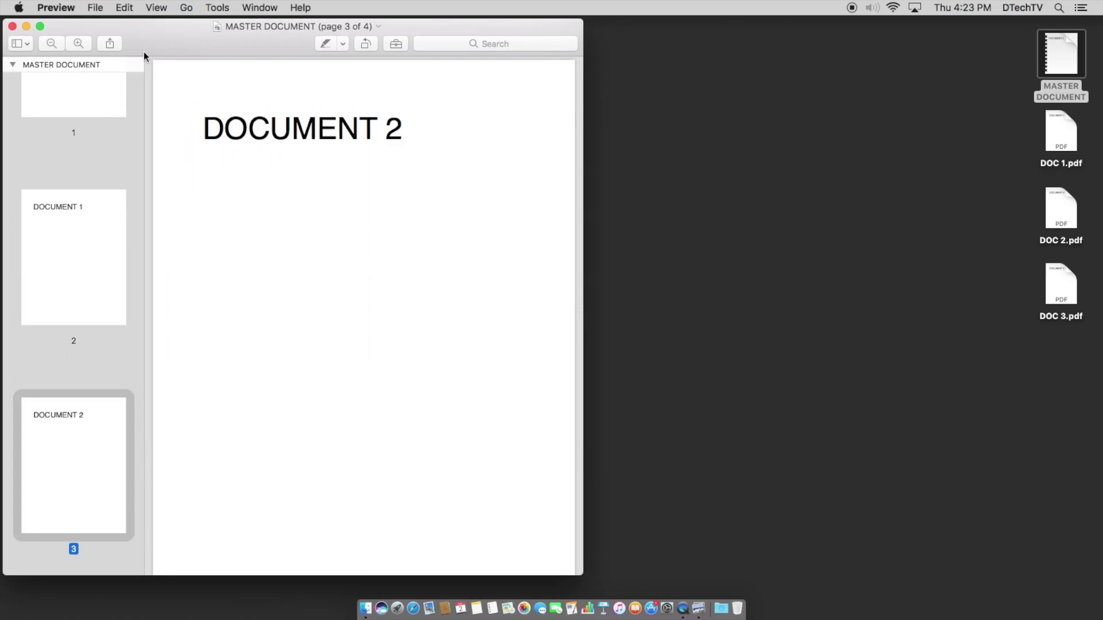
left_click_drag(151, 23, 284, 20)
scroll(243, 171, "up", 5)
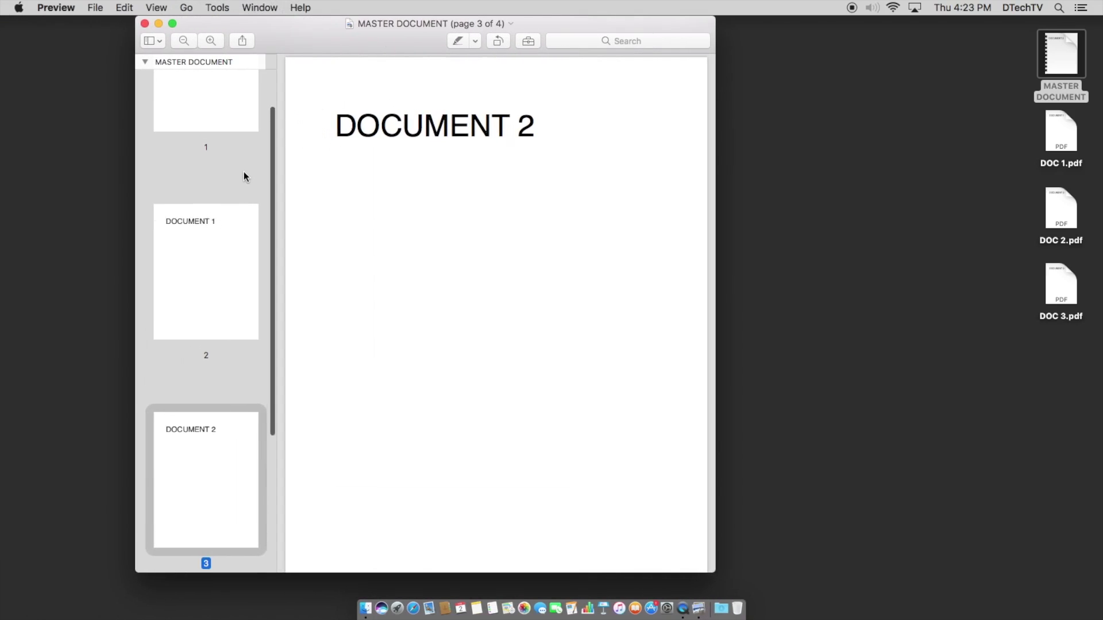
scroll(216, 163, "down", 5)
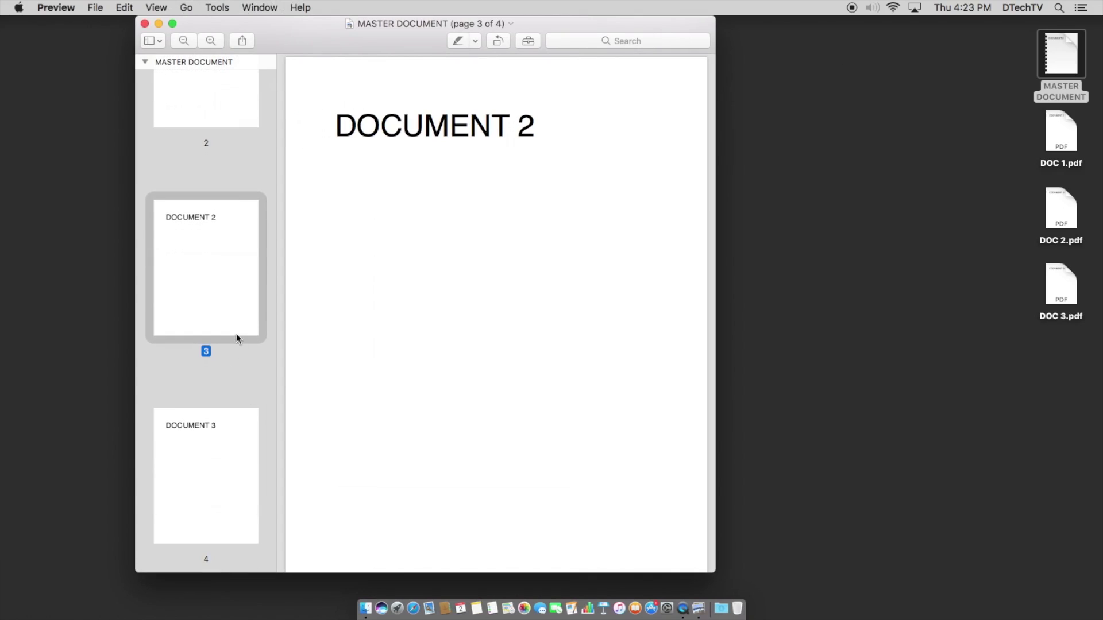
scroll(236, 338, "up", 1)
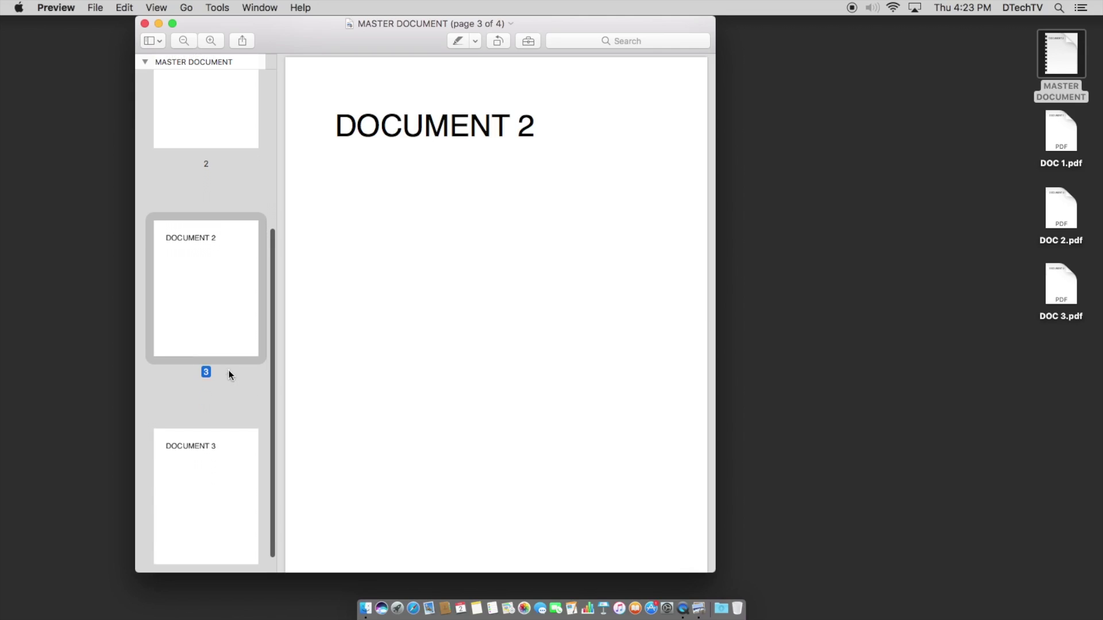
scroll(233, 339, "up", 3)
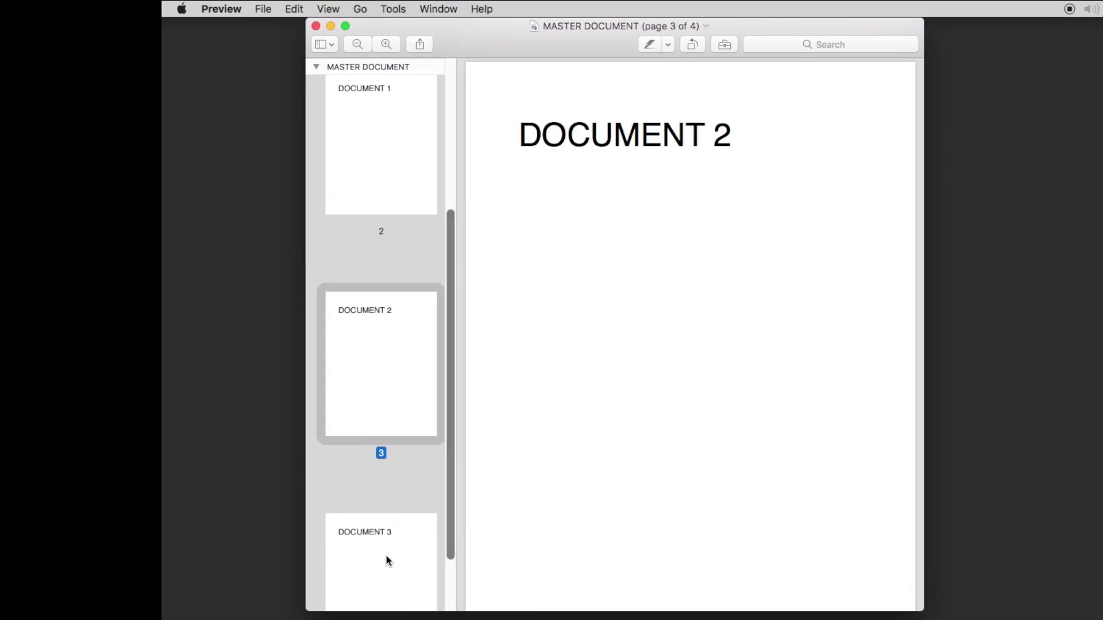
left_click(211, 522)
left_click_drag(383, 548, 377, 140)
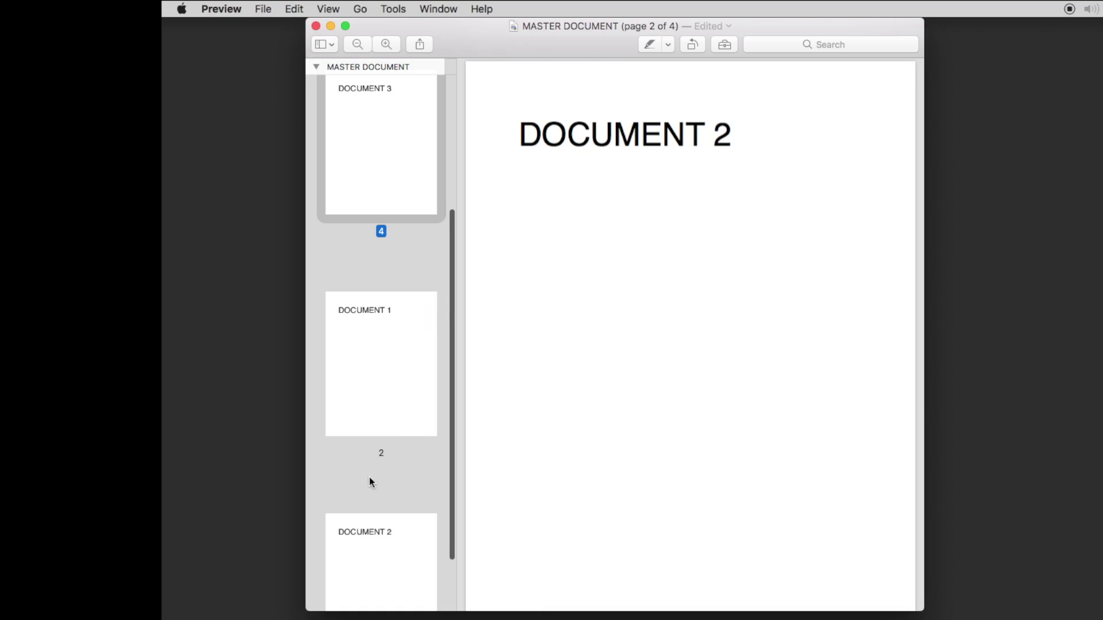
left_click(389, 528)
left_click_drag(388, 528, 371, 294)
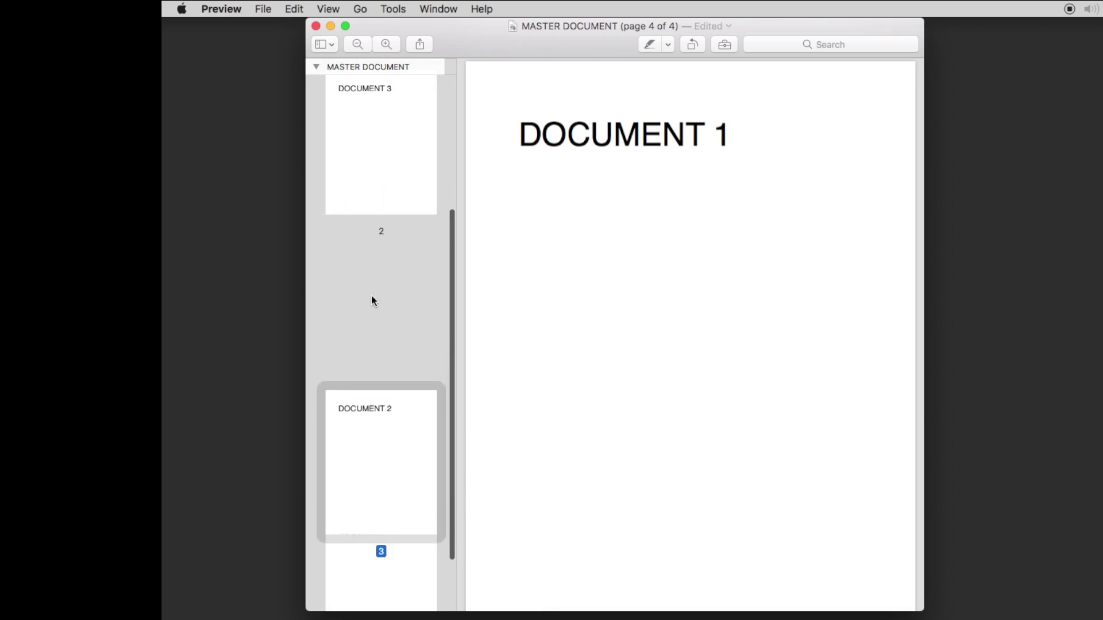
Step: Scroll through the pages from the title page to confirm the order: master, Document 3, Document 2, Document 1
scroll(367, 190, "up", 5)
left_click(362, 176)
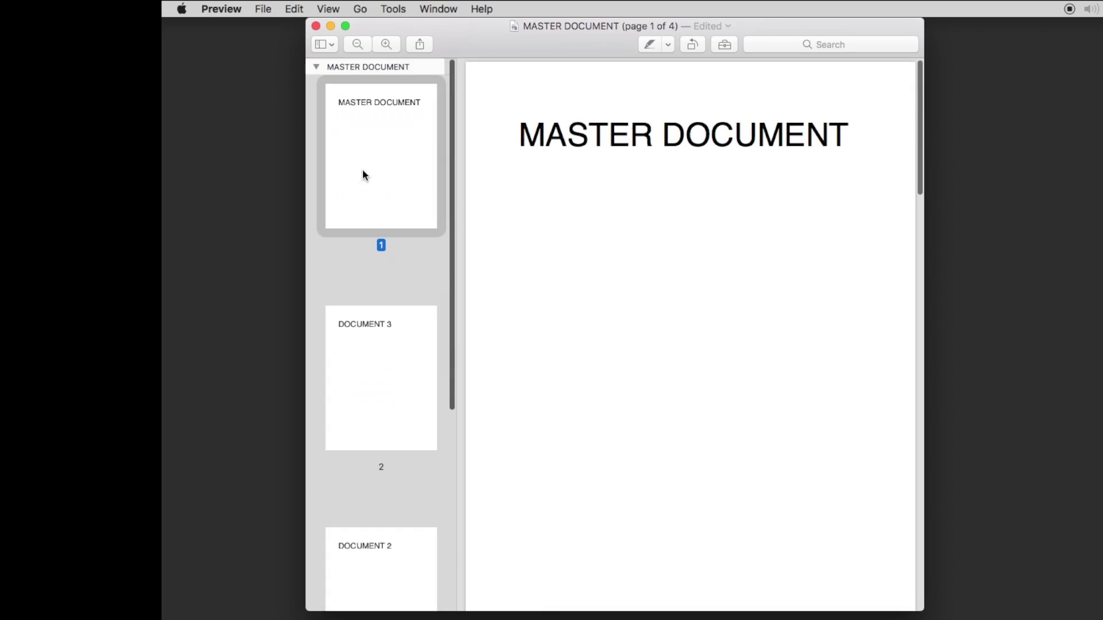
left_click(920, 484)
left_click(919, 482)
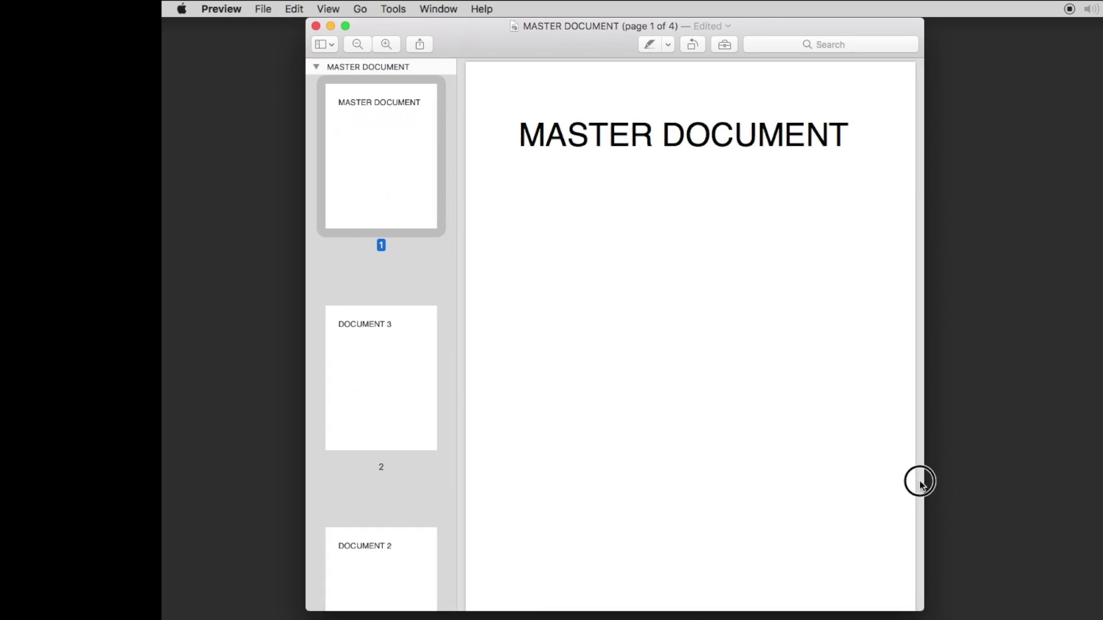
scroll(749, 458, "down", 5)
scroll(748, 458, "down", 10)
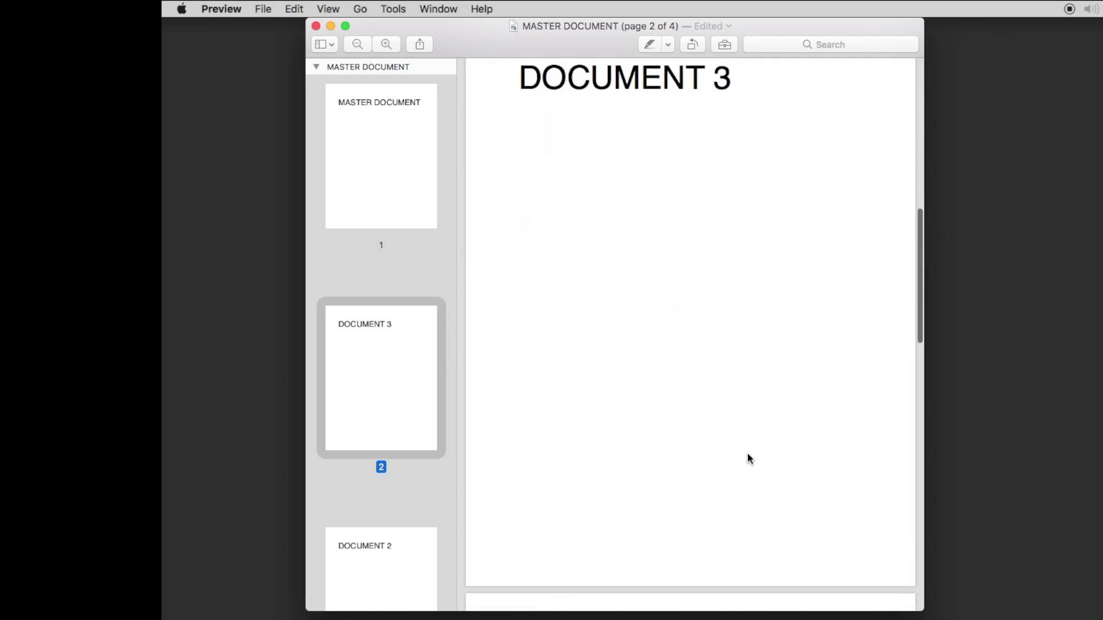
scroll(748, 458, "down", 10)
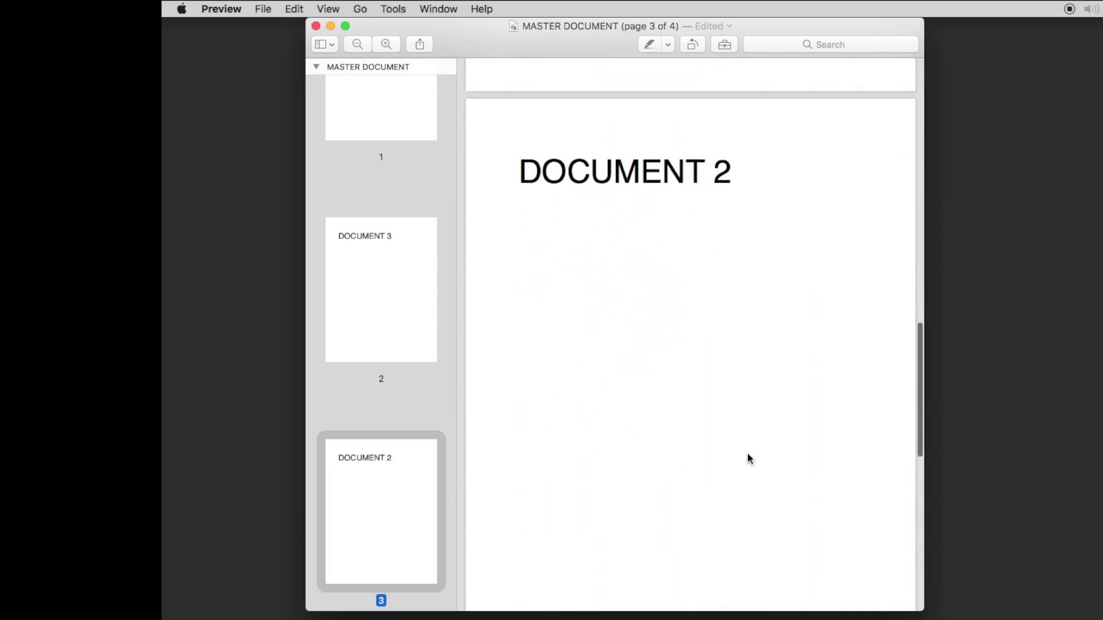
scroll(746, 453, "down", 5)
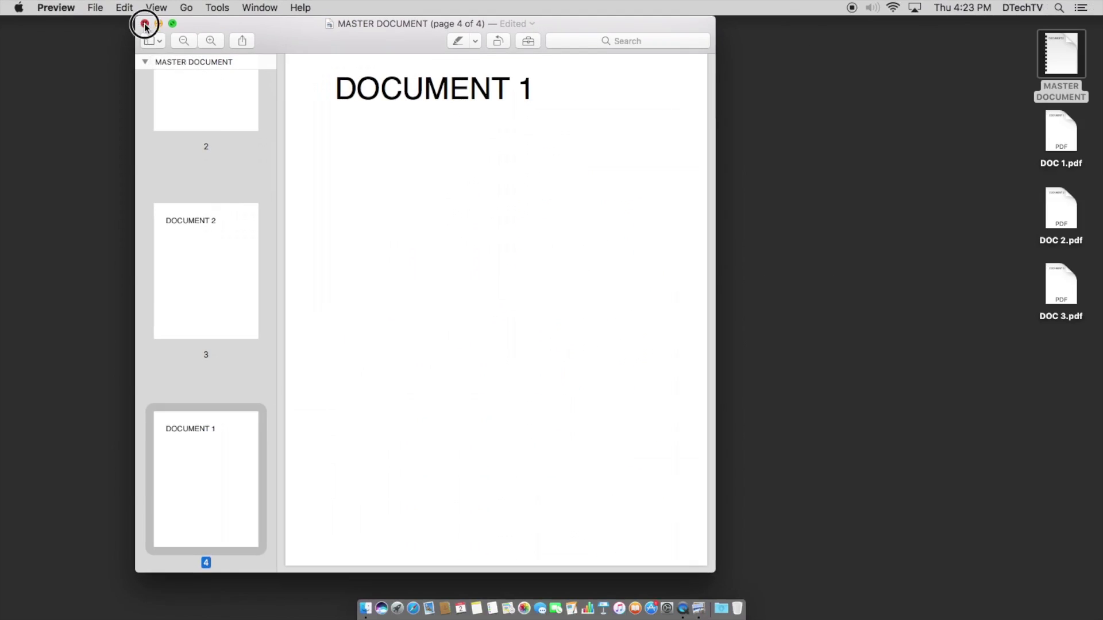
left_click(315, 26)
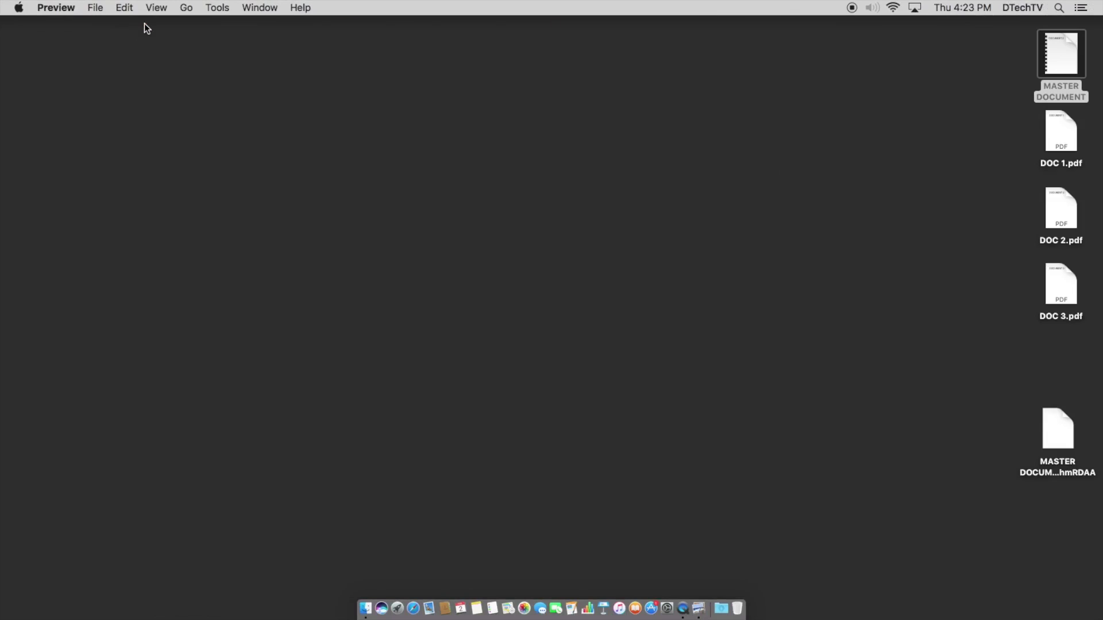